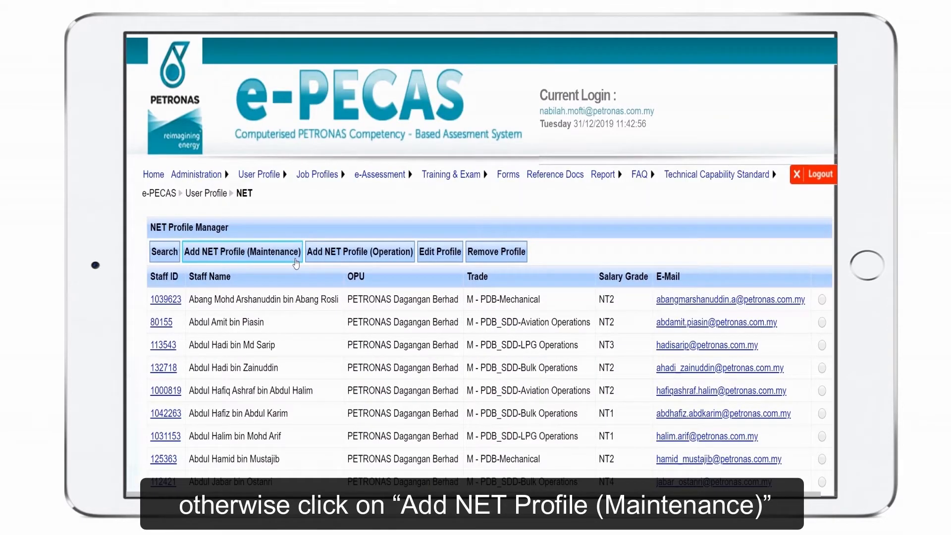
# Start a new maintenance NET profile and load the candidate into it through a staff ID lookup
pyautogui.click(296, 253)
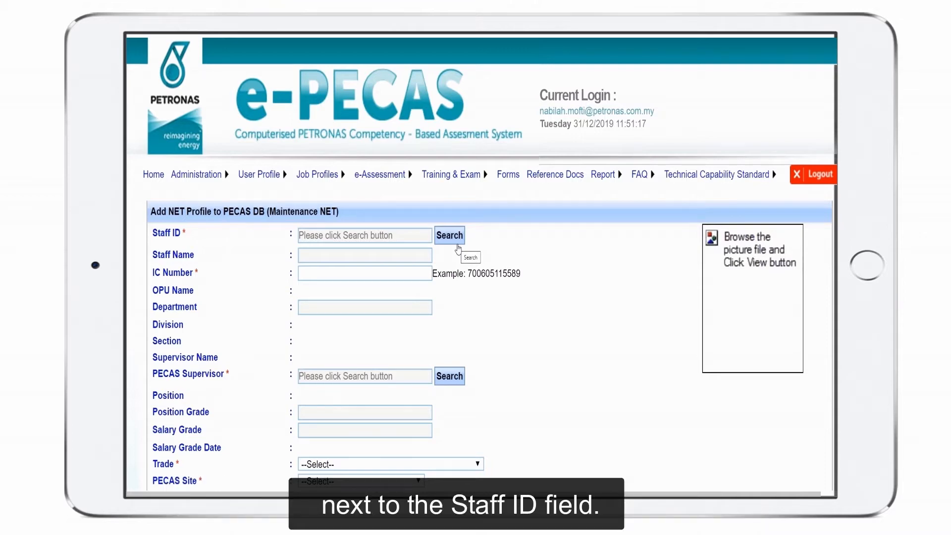
pyautogui.click(457, 243)
pyautogui.write('1039623')
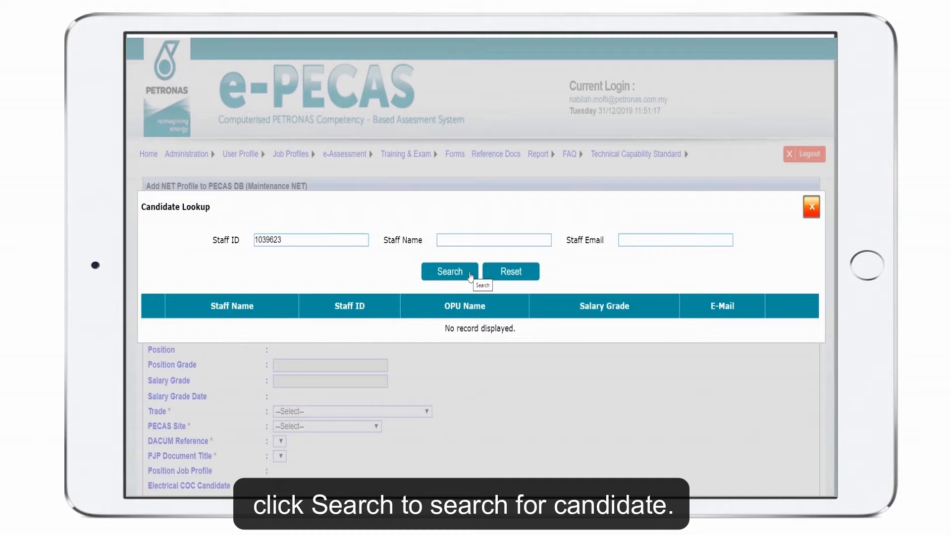
pyautogui.click(469, 274)
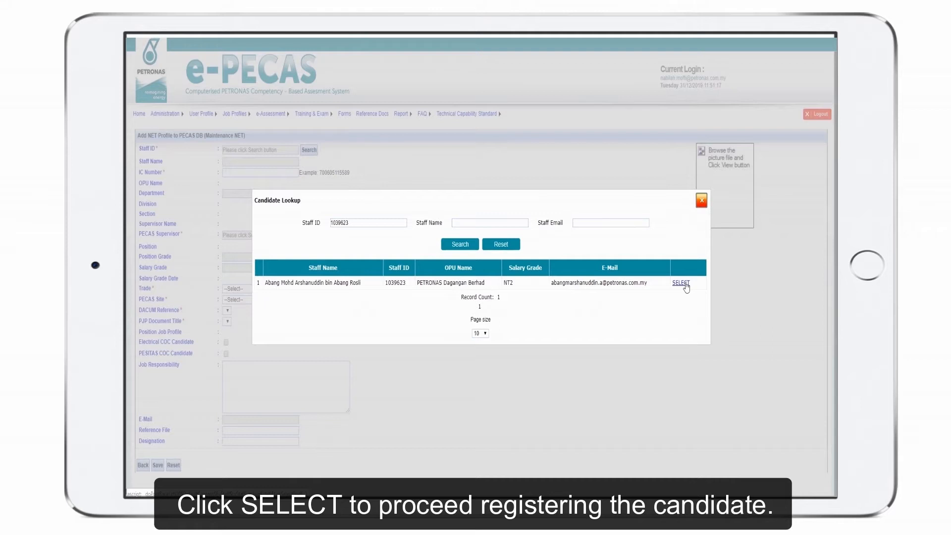
pyautogui.click(681, 283)
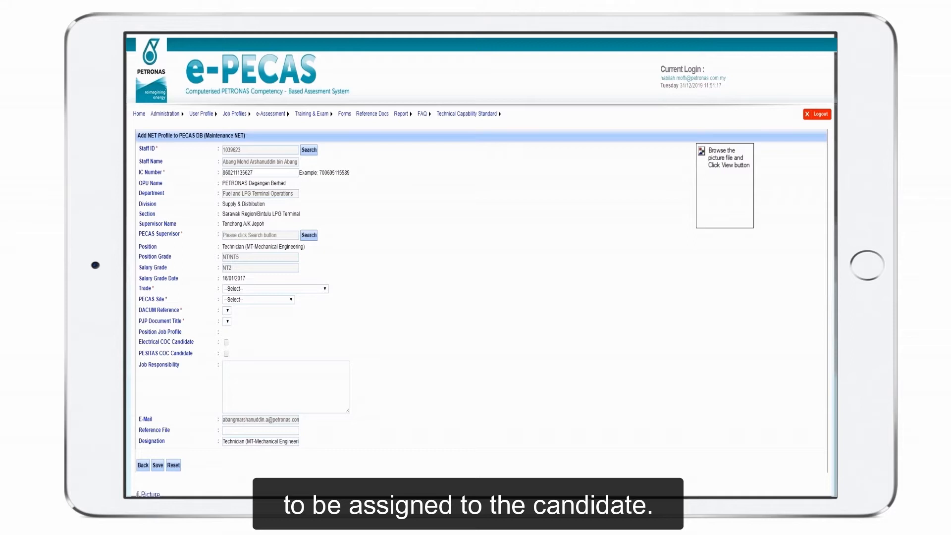
# Pick a trade for the candidate and search for the PECAS supervisor by e-mail address
pyautogui.click(315, 265)
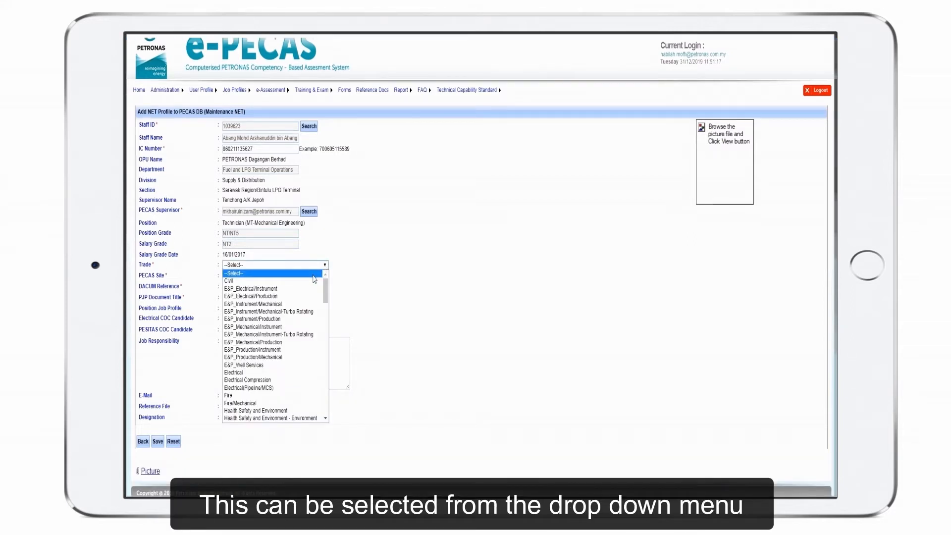
pyautogui.click(315, 281)
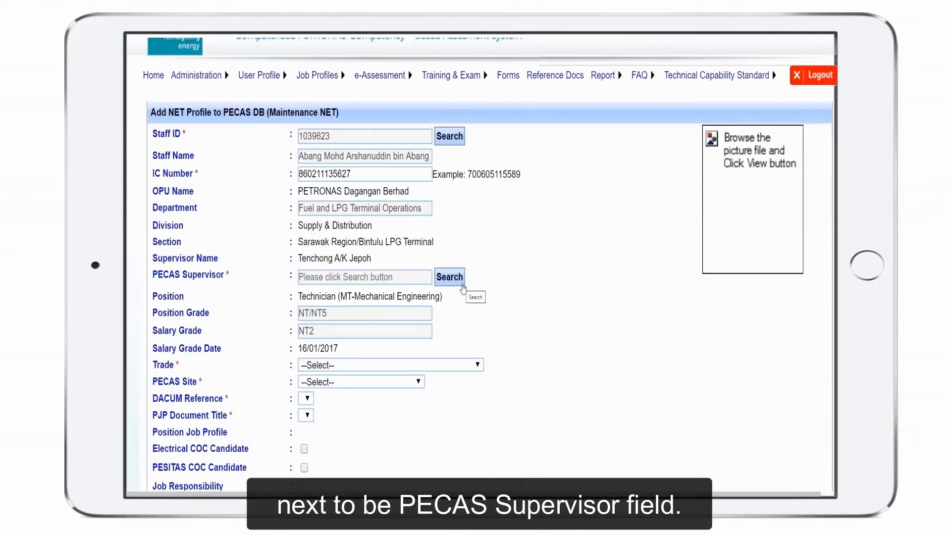
pyautogui.click(461, 282)
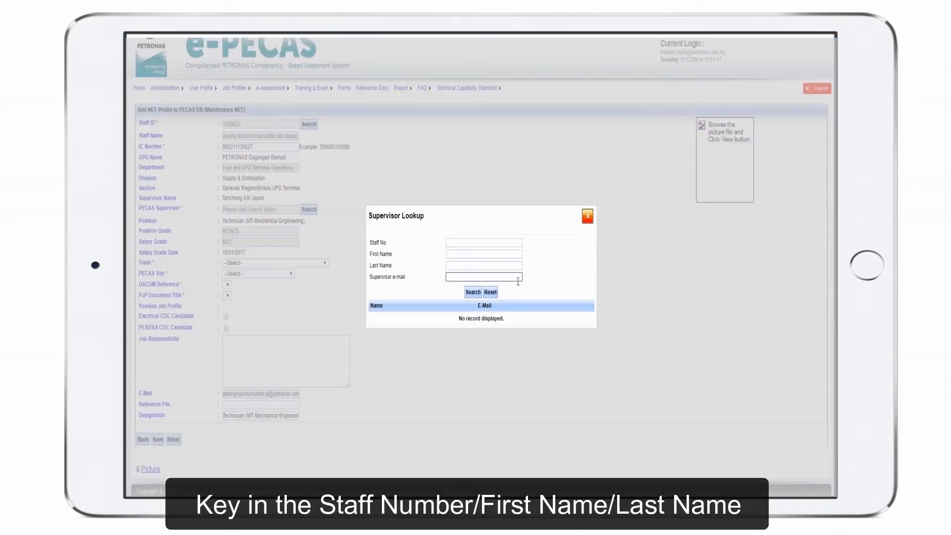
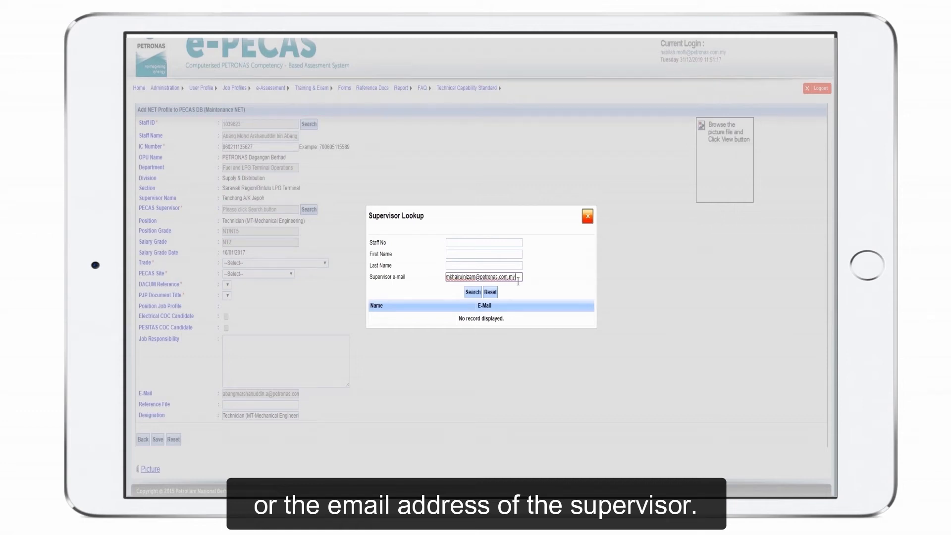
pyautogui.click(473, 291)
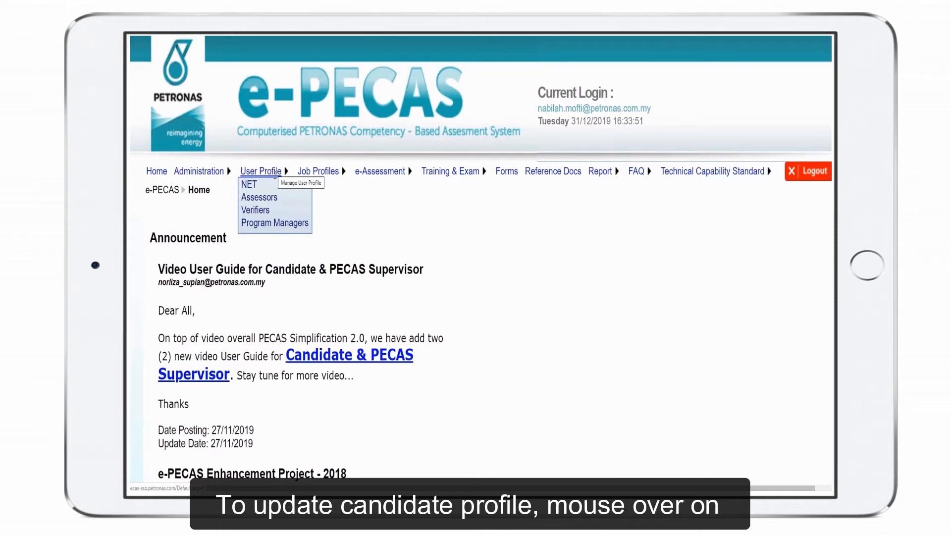
# Select the first candidate in the NET profile list and search the list for another candidate by staff ID
pyautogui.click(249, 185)
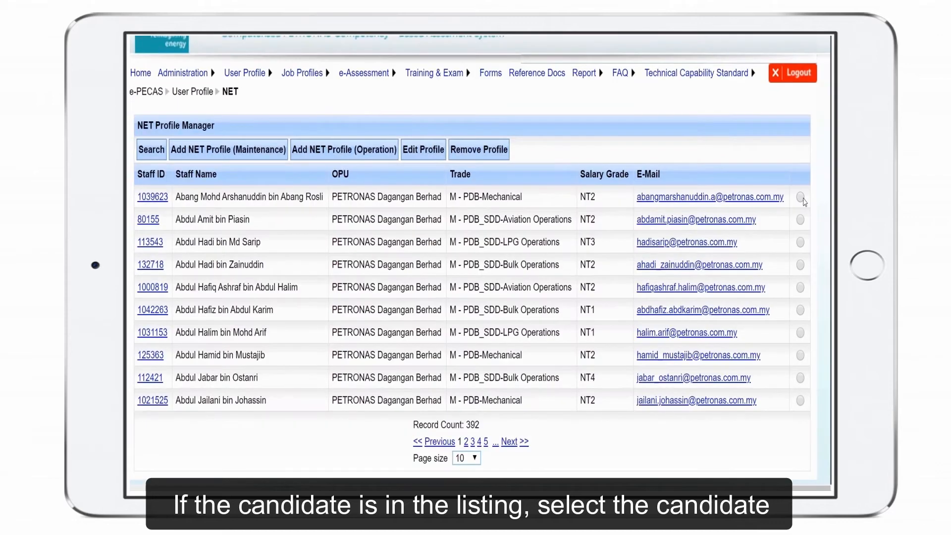
pyautogui.click(800, 197)
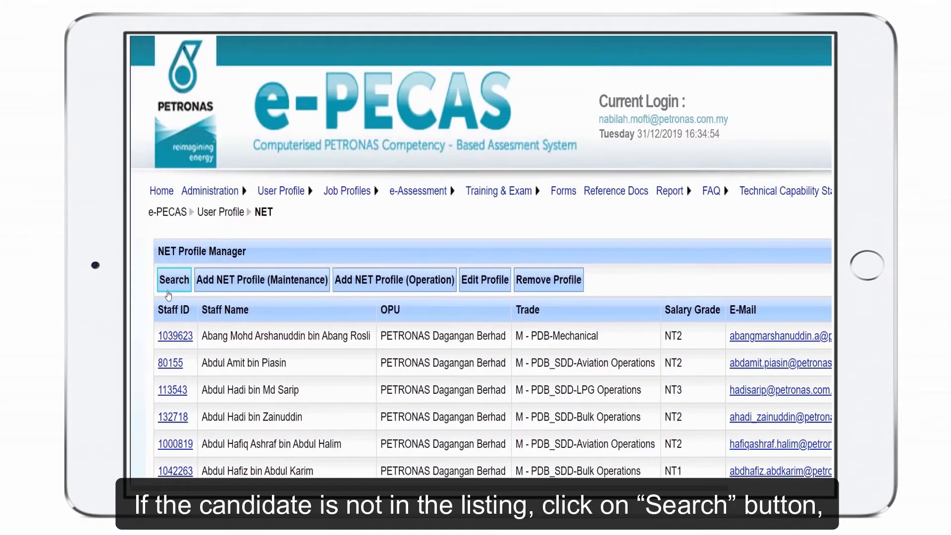
pyautogui.click(169, 290)
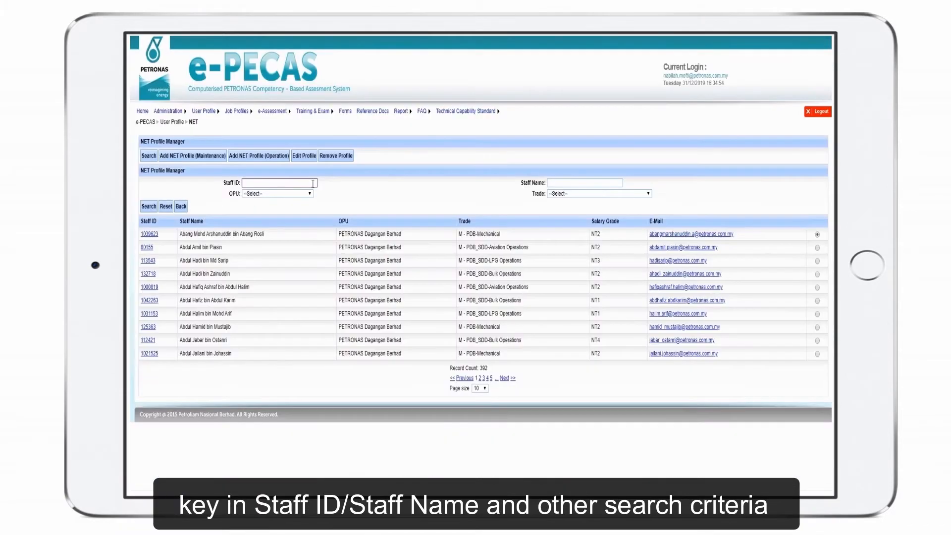
pyautogui.write('26452')
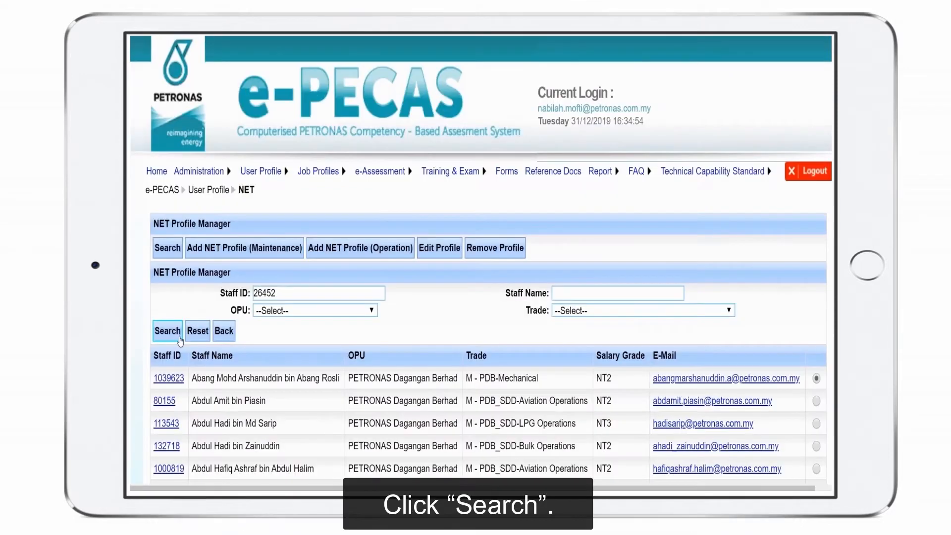
pyautogui.click(179, 338)
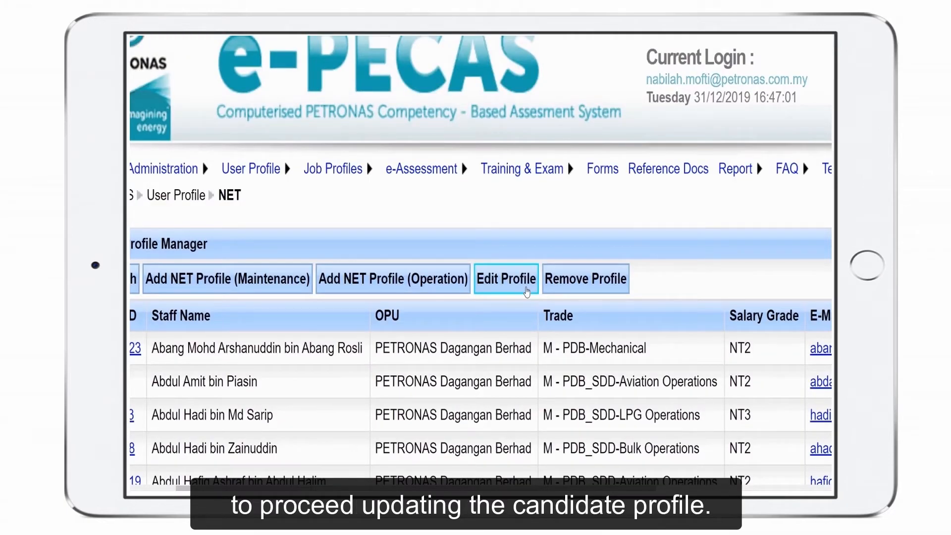
# Open the selected candidate's NET profile for editing and save the profile update
pyautogui.click(527, 291)
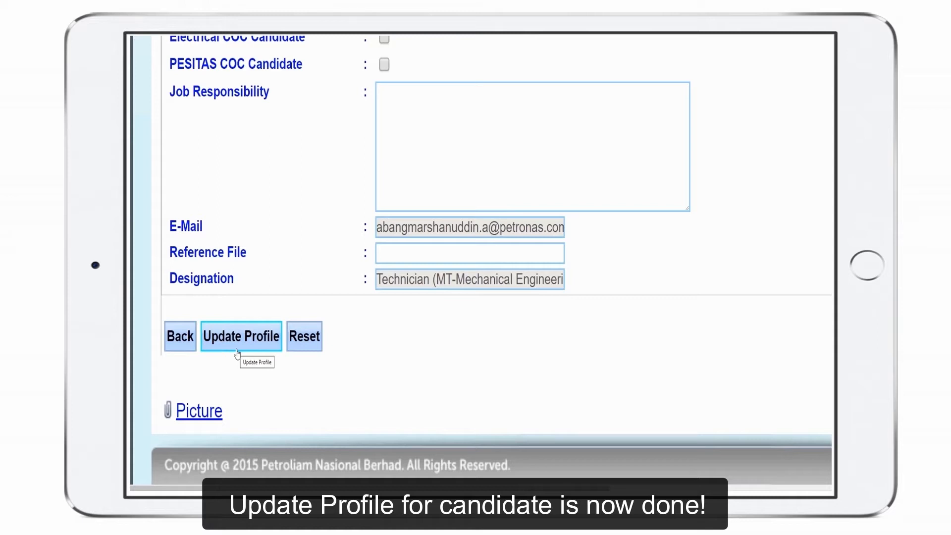
pyautogui.click(241, 336)
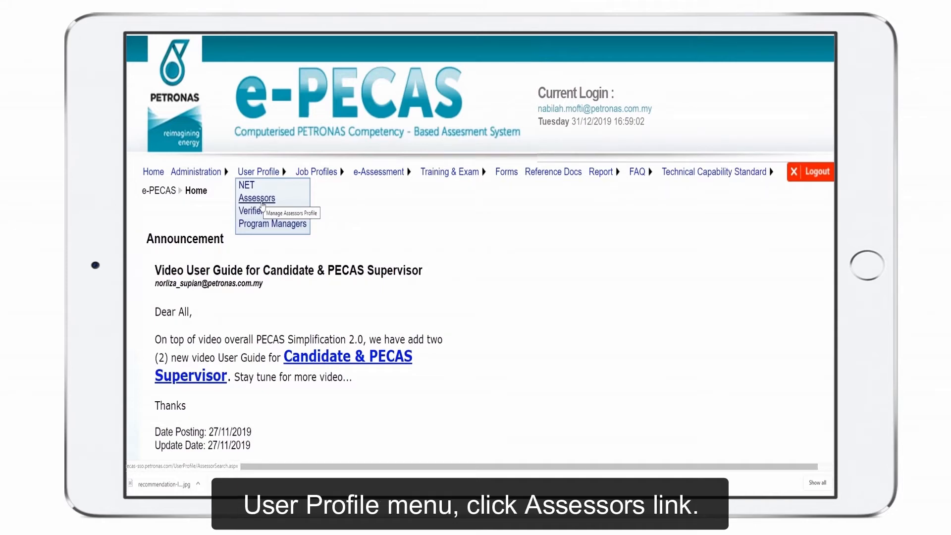
# Go to the assessor profiles and load the assessor into a new operation assessor profile through a staff ID lookup
pyautogui.click(262, 203)
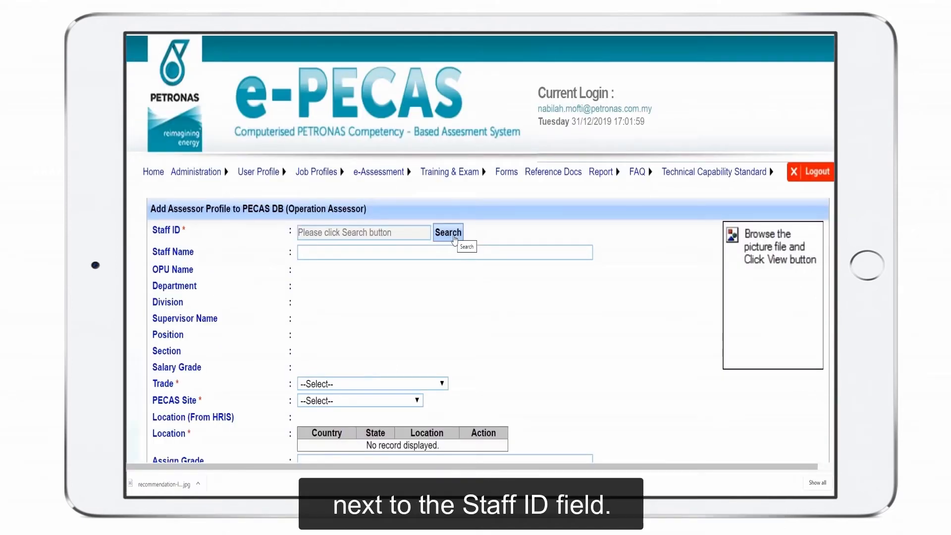
pyautogui.click(455, 238)
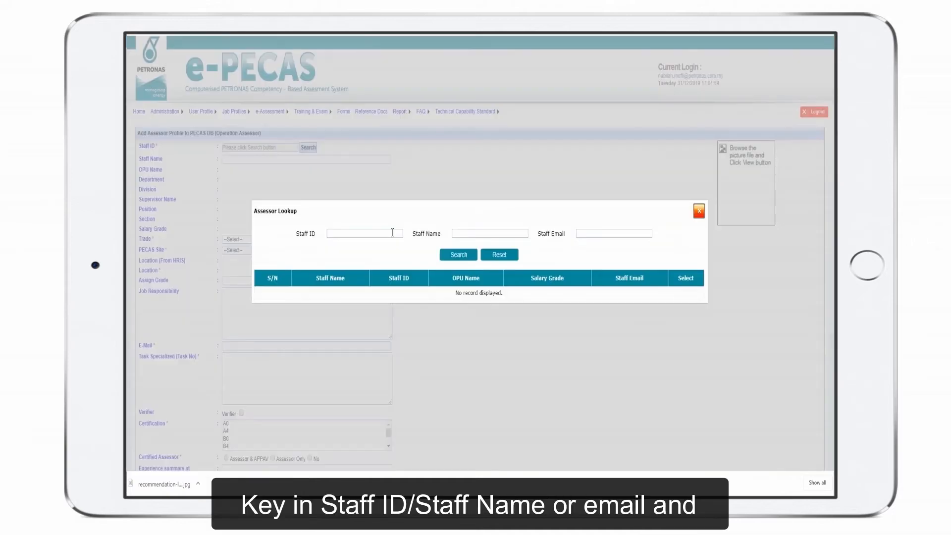
pyautogui.click(393, 232)
pyautogui.write('50642')
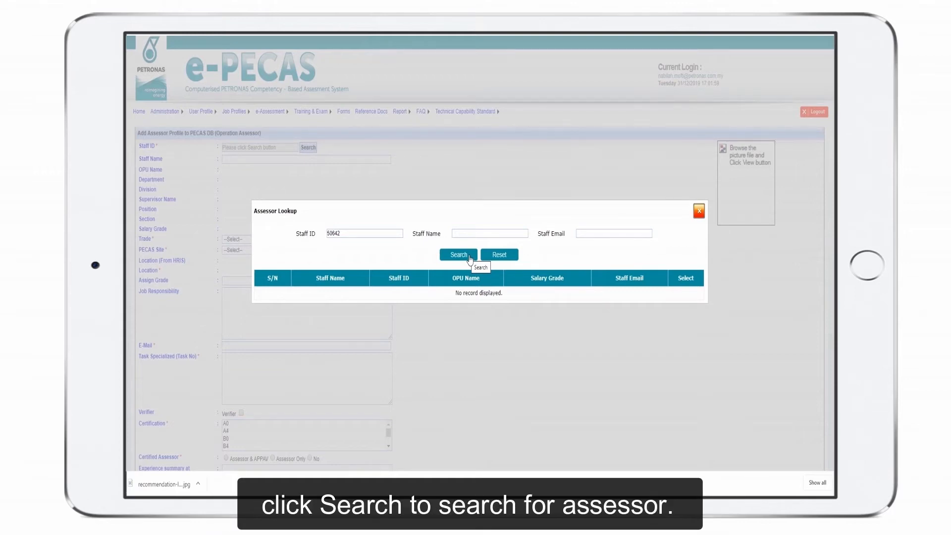
pyautogui.click(470, 256)
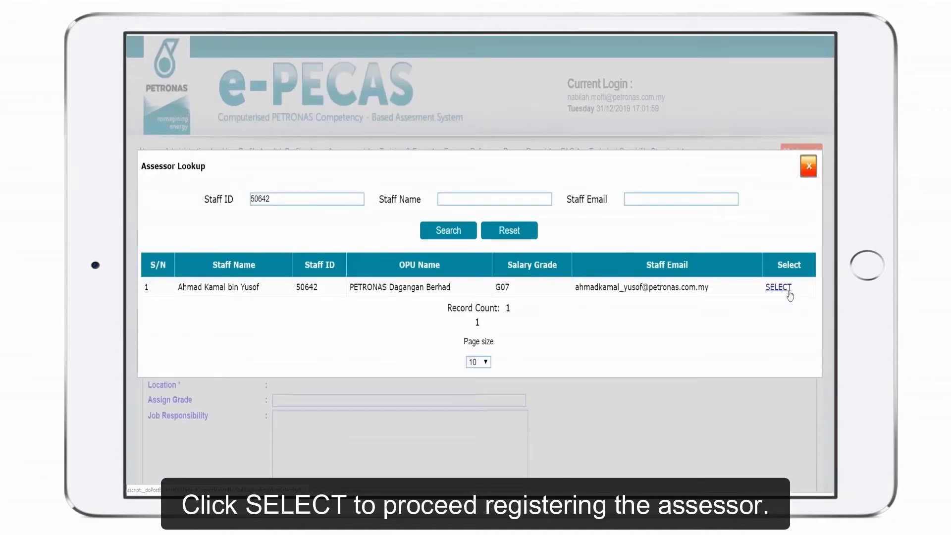
pyautogui.click(789, 294)
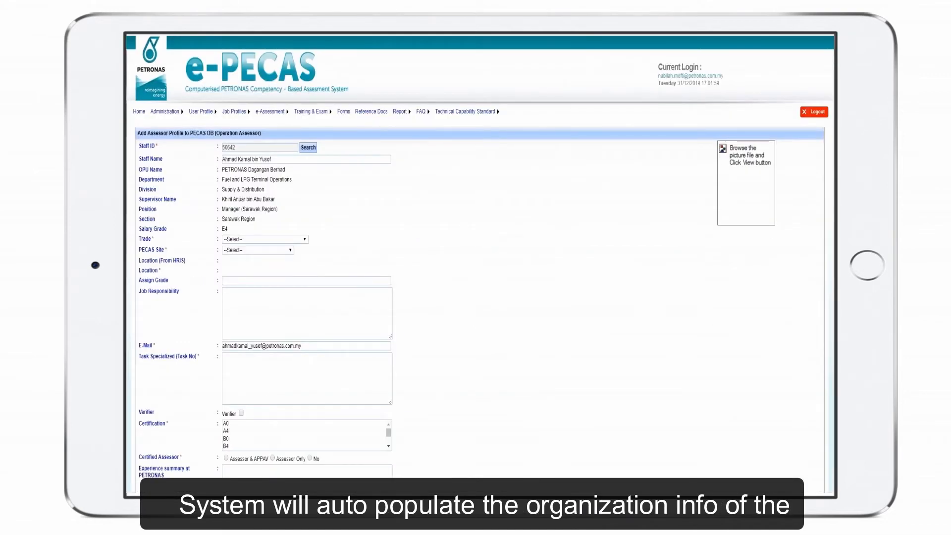
# Set the new assessor's trade to Boiler Operation and the PECAS site to PETRONAS Dagangan Berhad
pyautogui.scroll(-1, 480, 265)
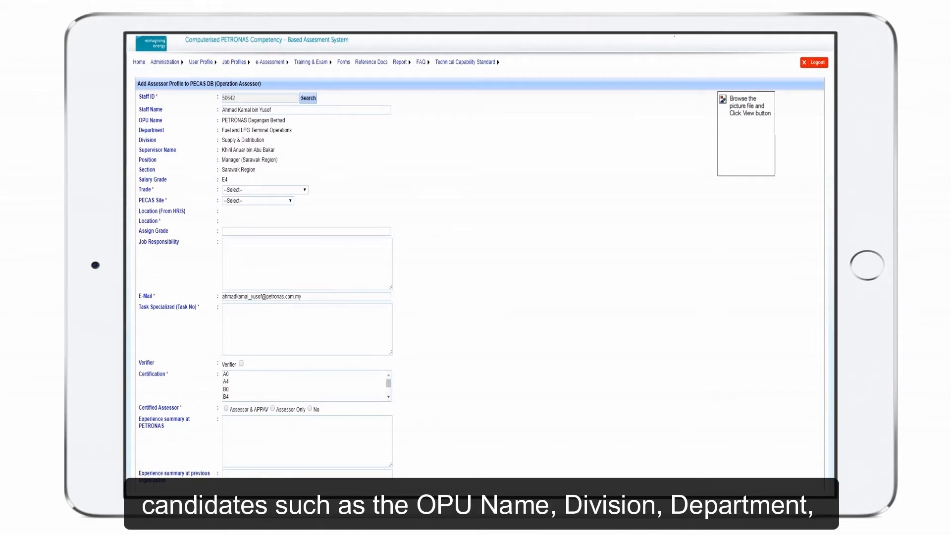
pyautogui.scroll(-1, 480, 265)
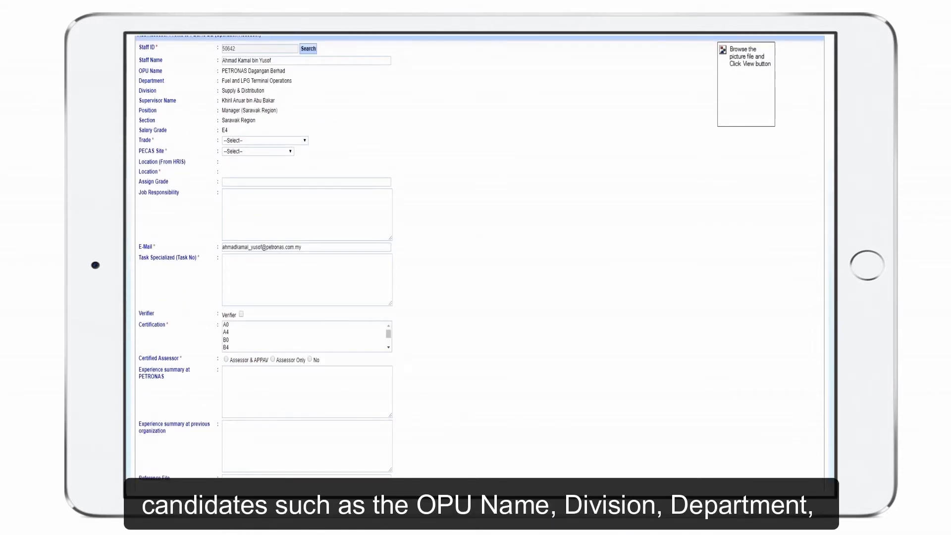
pyautogui.scroll(-1, 480, 265)
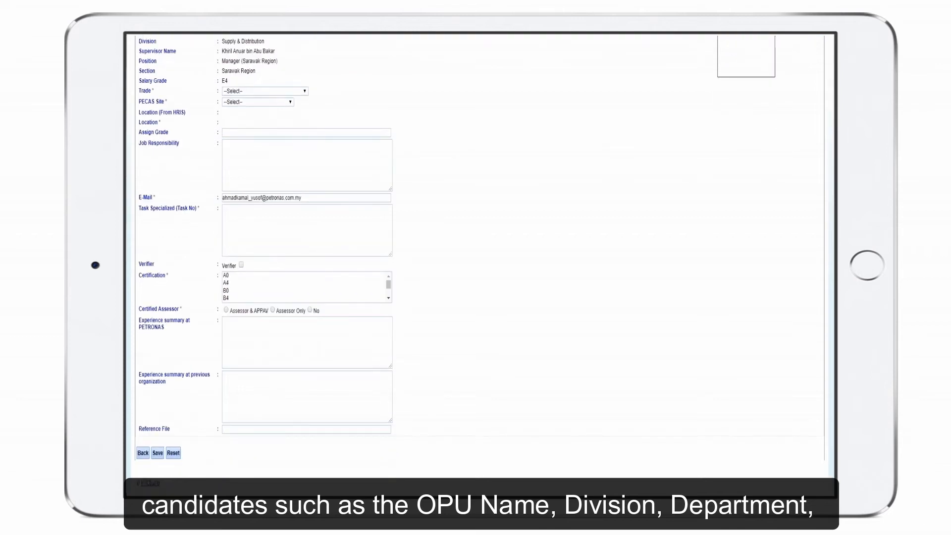
pyautogui.scroll(1, 480, 265)
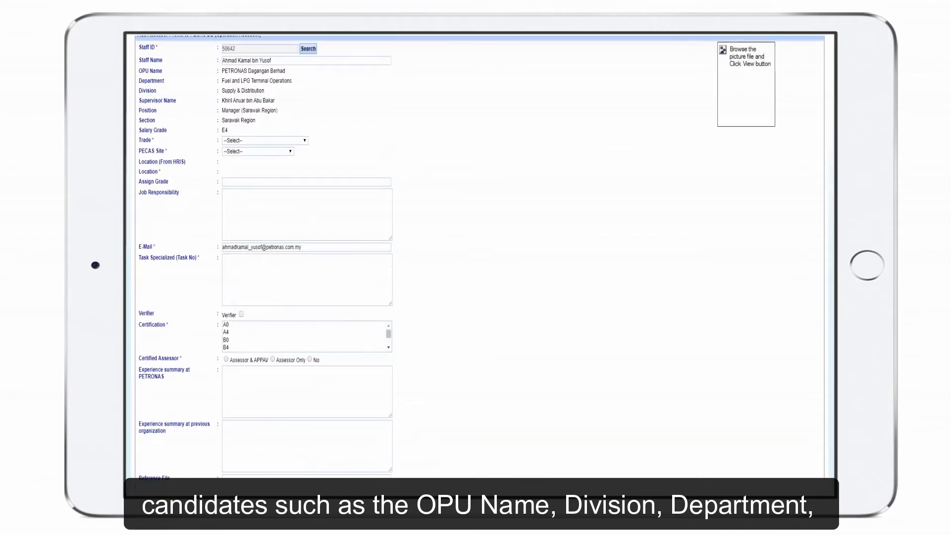
pyautogui.scroll(1, 480, 265)
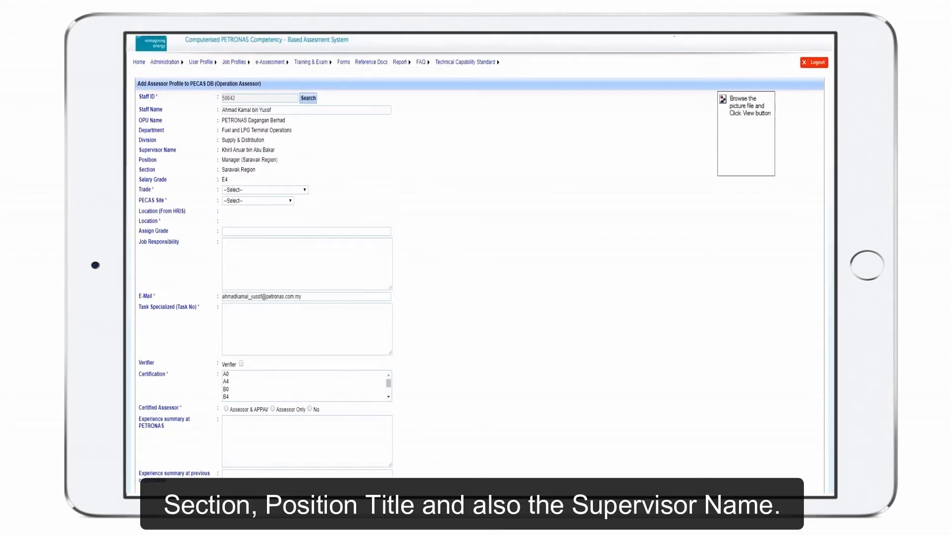
pyautogui.scroll(1, 480, 259)
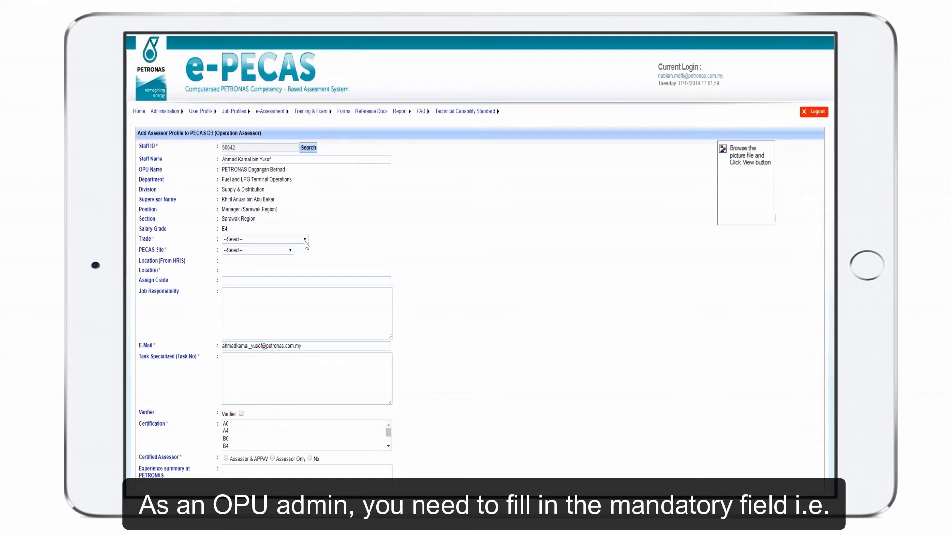
pyautogui.click(306, 241)
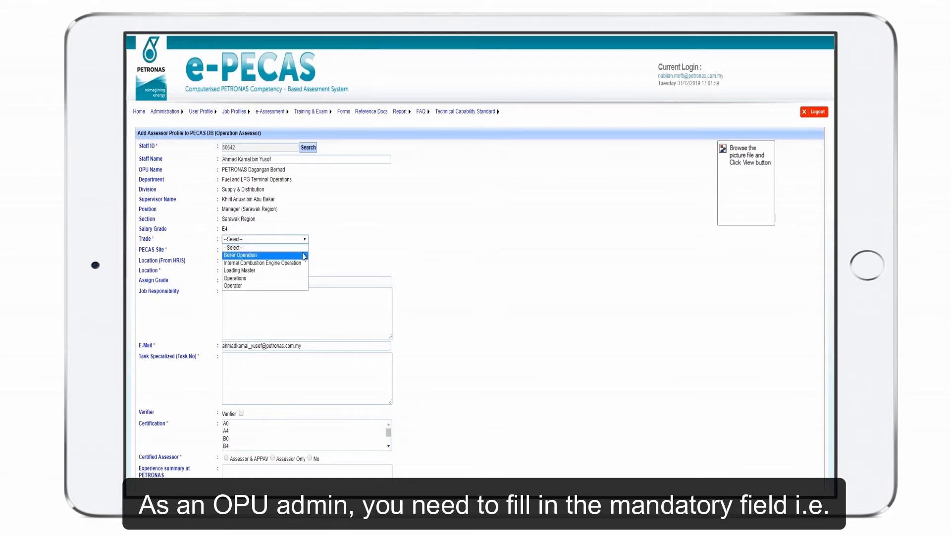
pyautogui.click(304, 257)
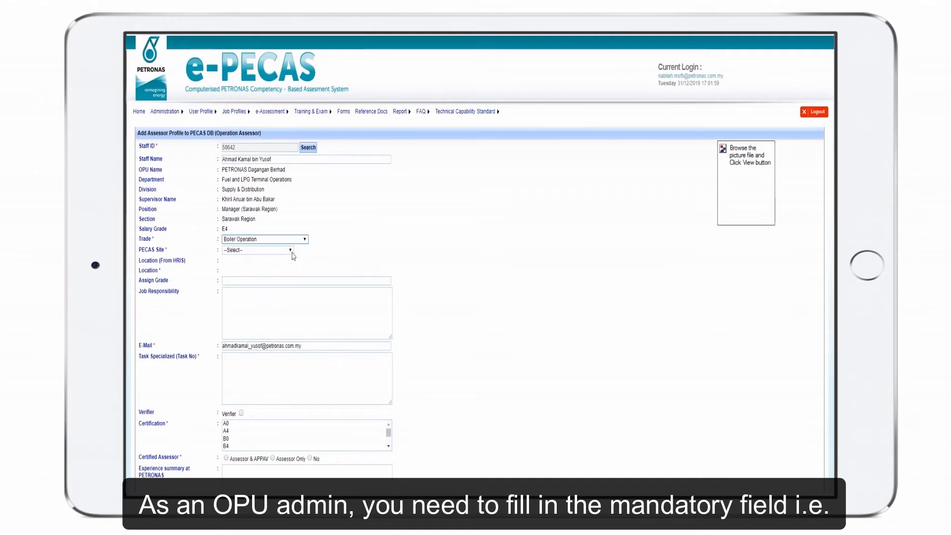
pyautogui.click(292, 251)
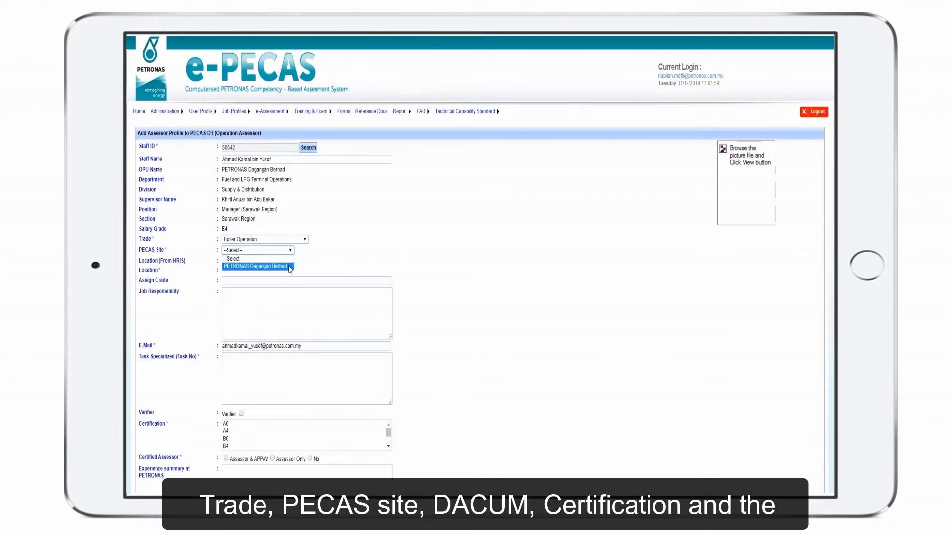
pyautogui.click(291, 268)
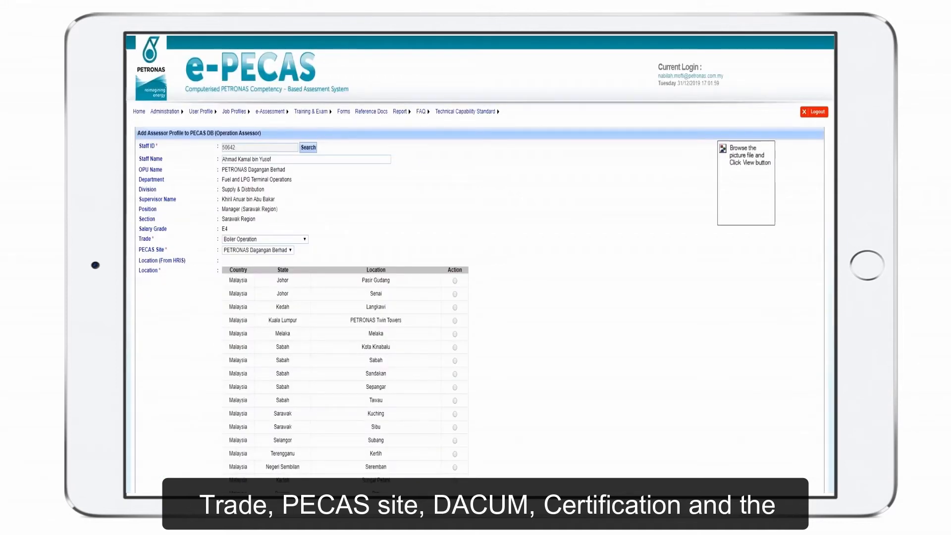
# Set the certified assessor status to Assessor & APPAV and save the new assessor profile
pyautogui.scroll(-4, 436, 77)
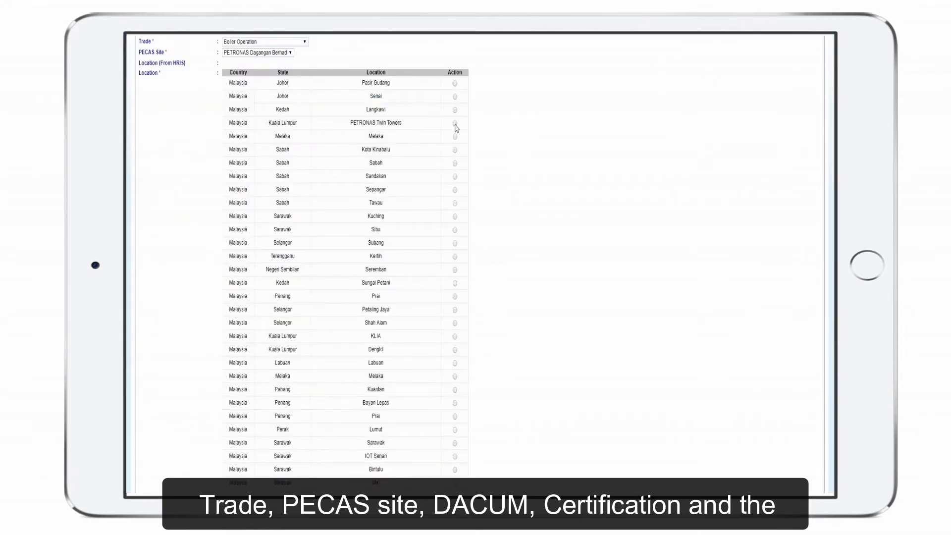
pyautogui.scroll(-8, 236, 334)
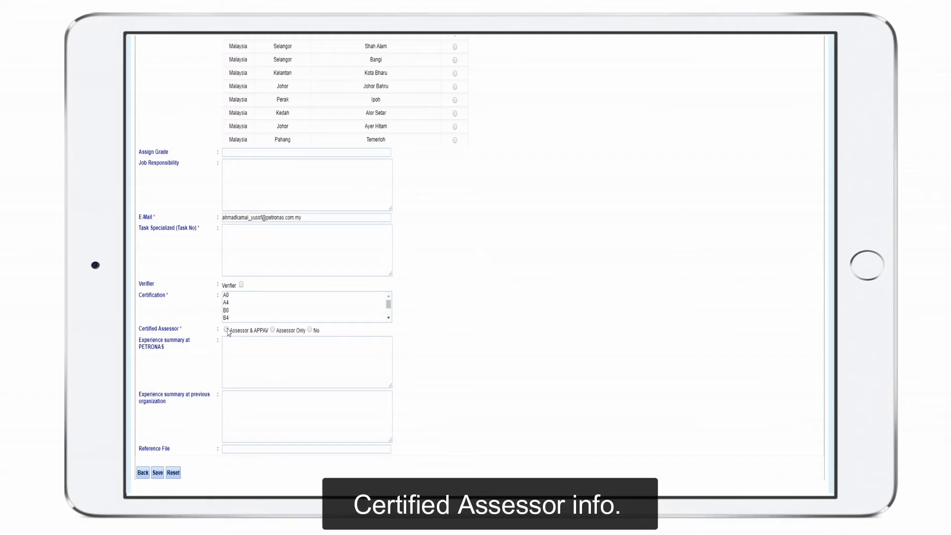
pyautogui.click(227, 330)
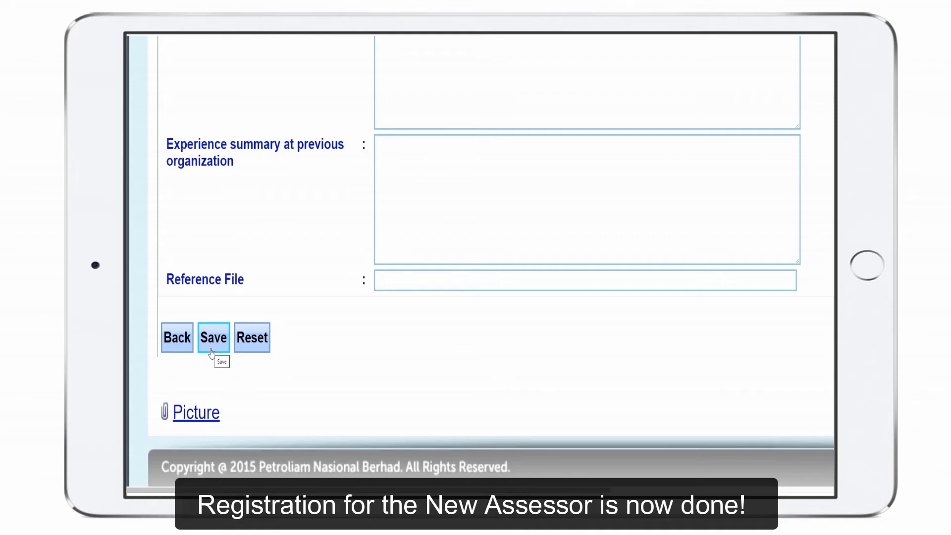
pyautogui.click(211, 350)
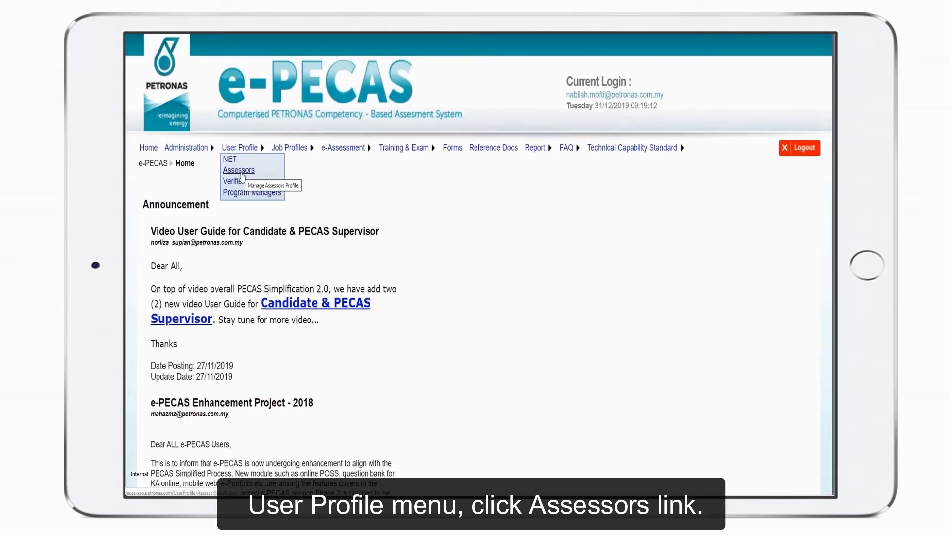
# Search the assessor profiles by the assessor's staff ID and full name with OPU PETRONAS Dagangan Berhad
pyautogui.click(243, 175)
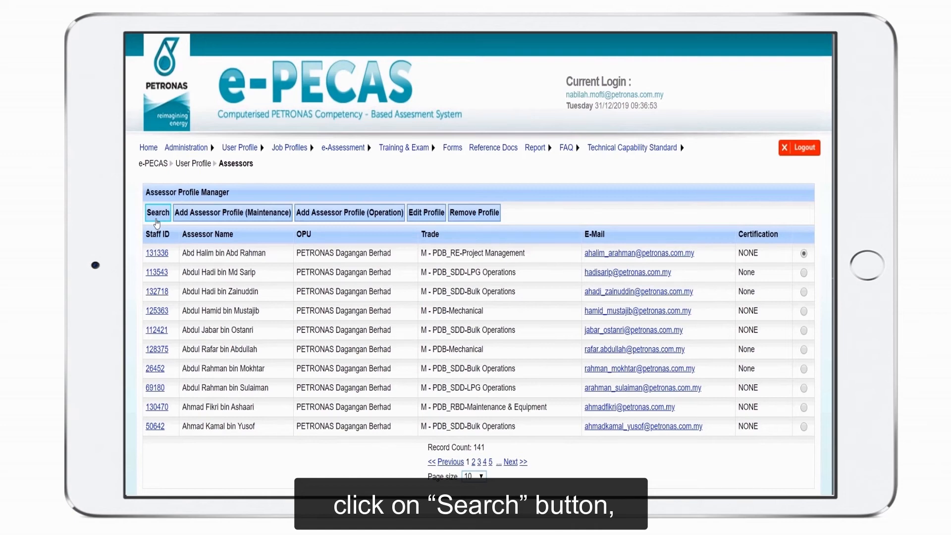
pyautogui.click(157, 213)
pyautogui.click(226, 253)
pyautogui.click(450, 253)
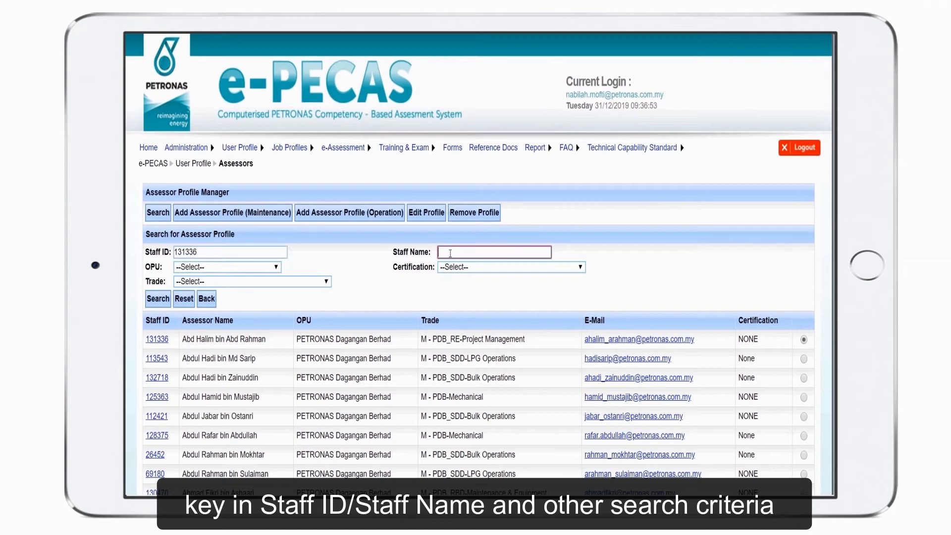
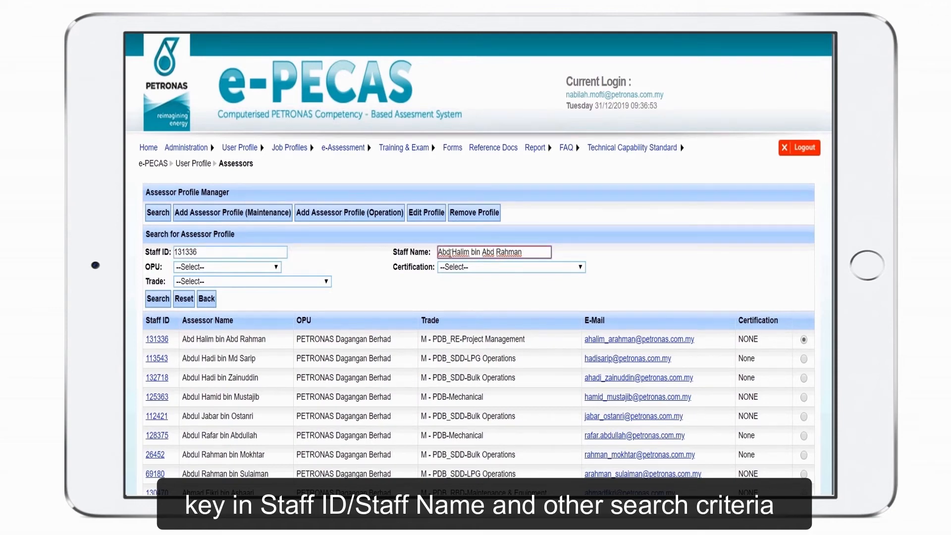
pyautogui.click(276, 268)
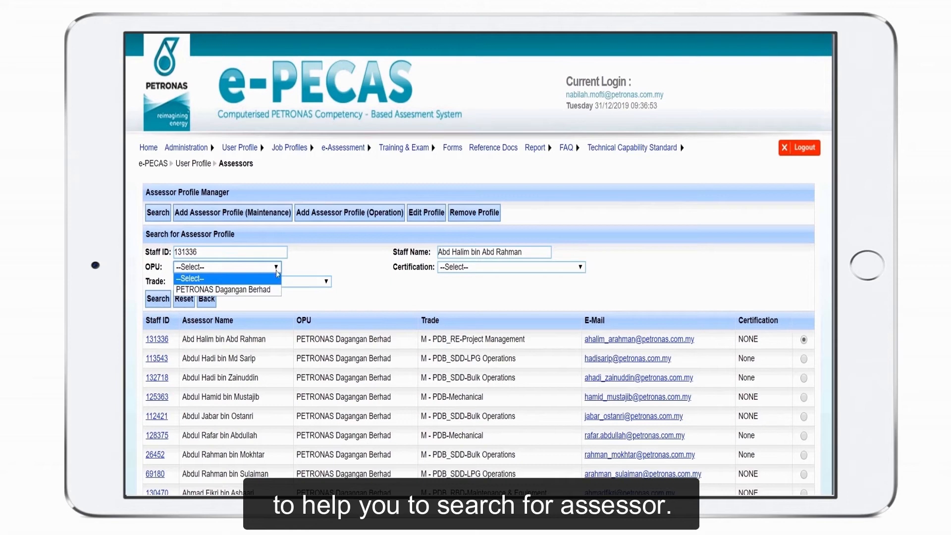
pyautogui.click(223, 289)
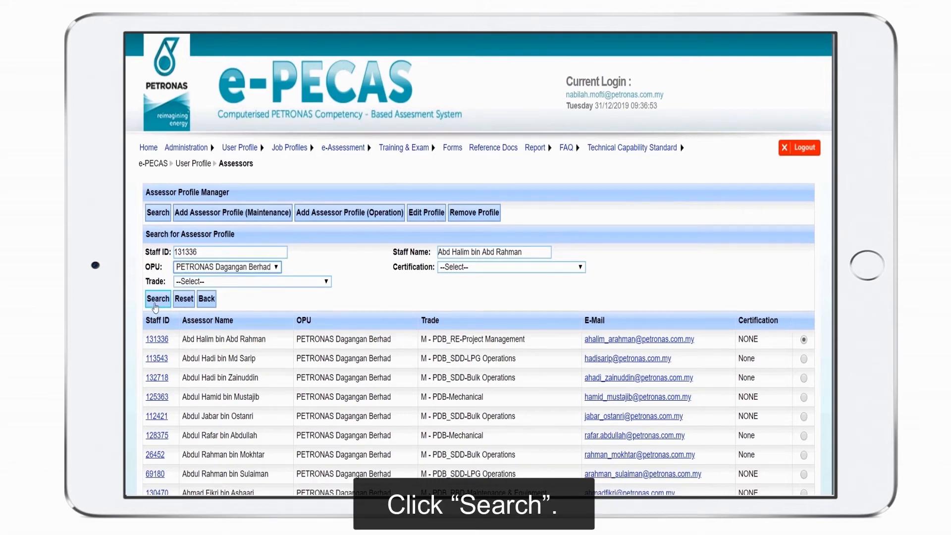
pyautogui.click(158, 299)
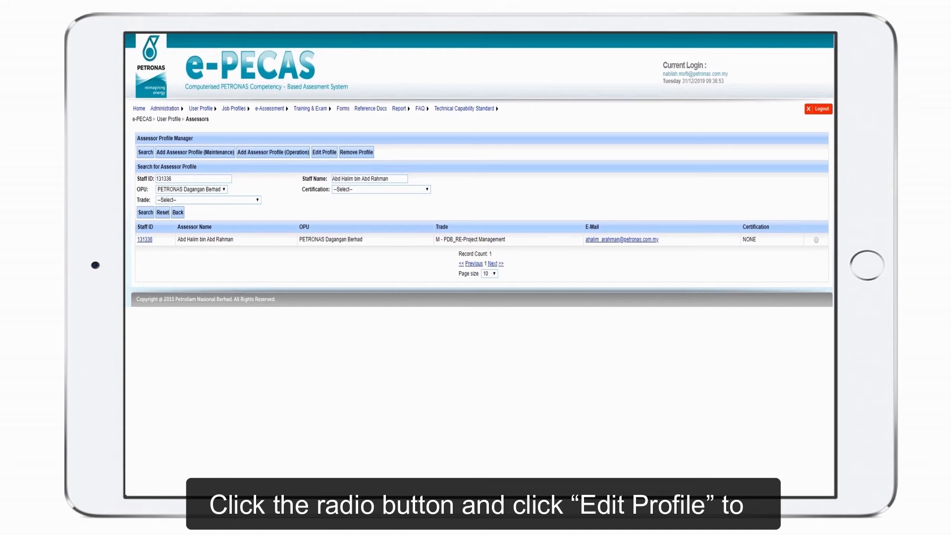
# Open the found assessor's profile for editing and save the profile update
pyautogui.click(816, 241)
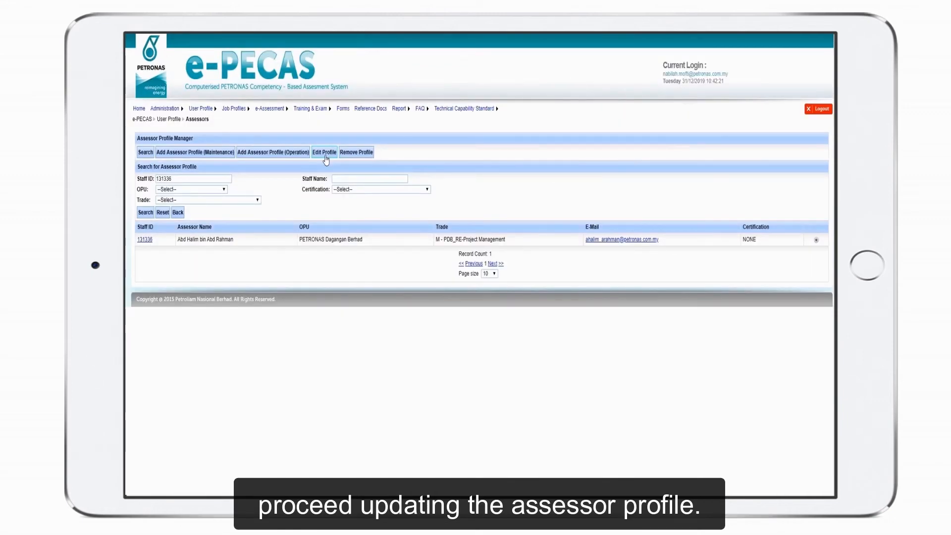
pyautogui.click(325, 153)
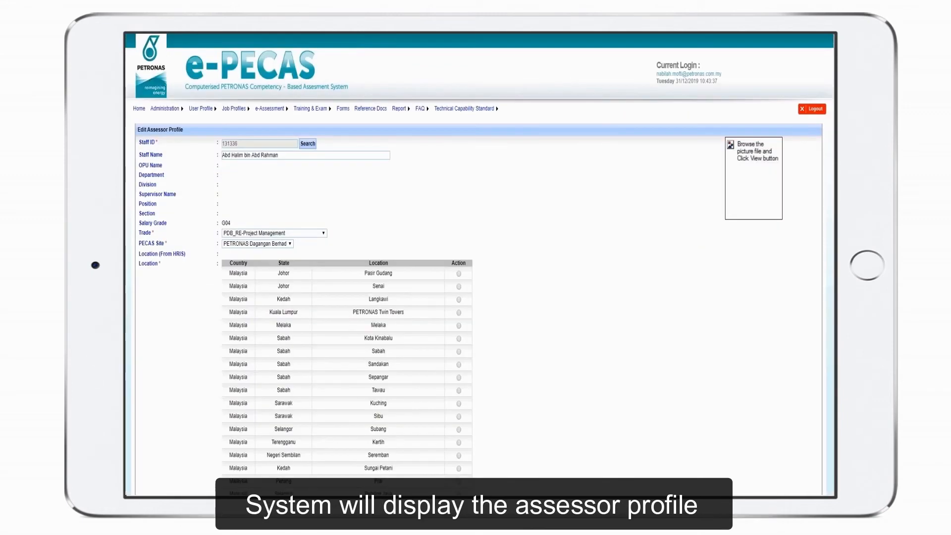
pyautogui.scroll(-6, 347, 258)
pyautogui.scroll(-7, 347, 258)
pyautogui.scroll(-2, 166, 448)
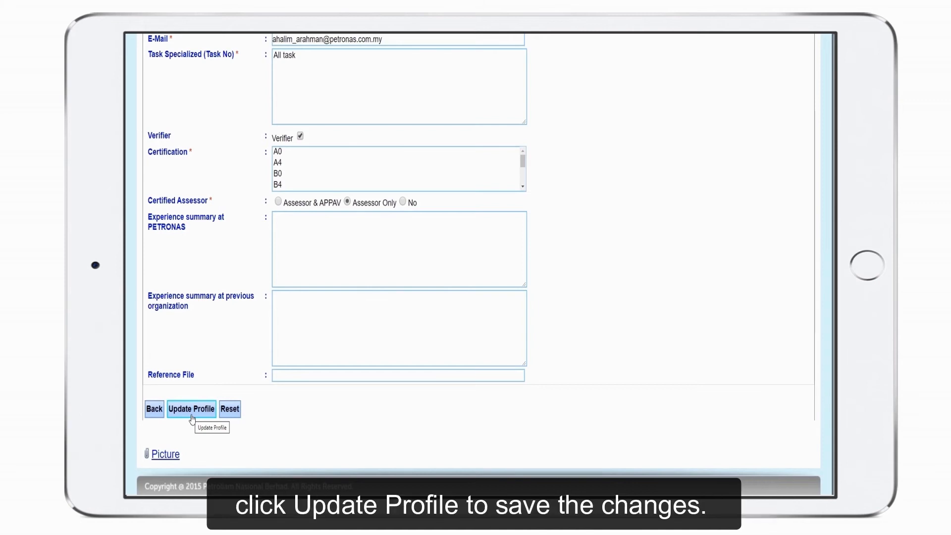
pyautogui.click(192, 415)
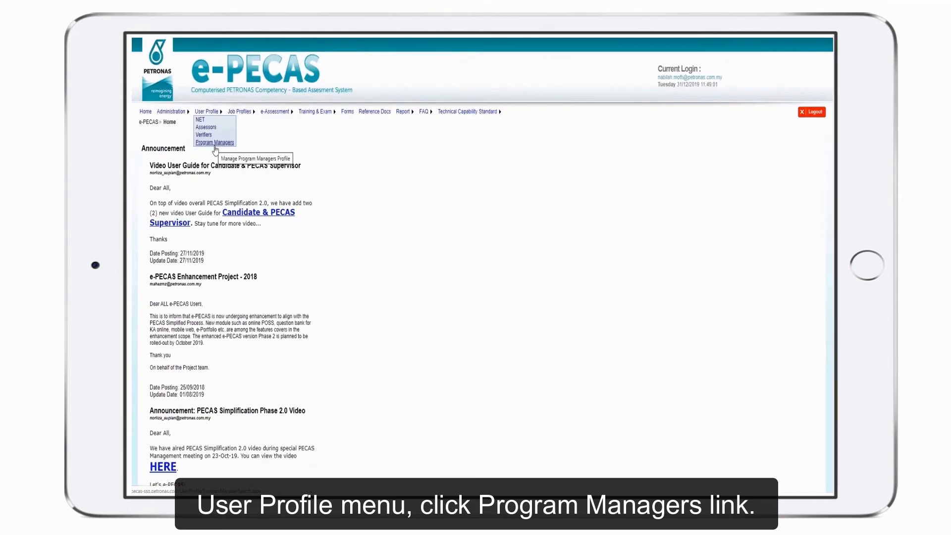
# Start a new program manager profile and retrieve the employee's details by entering the staff ID
pyautogui.click(258, 145)
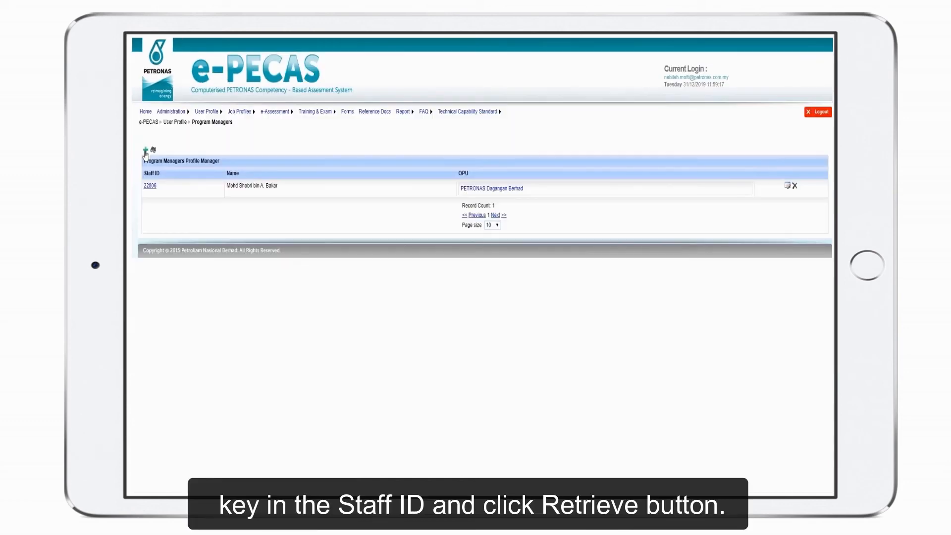
pyautogui.click(155, 207)
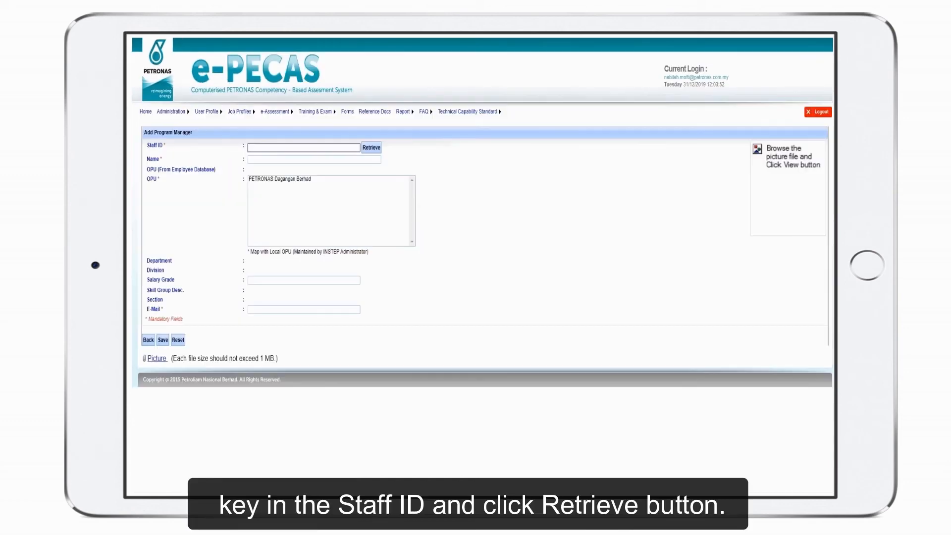
pyautogui.write('22806')
pyautogui.click(494, 204)
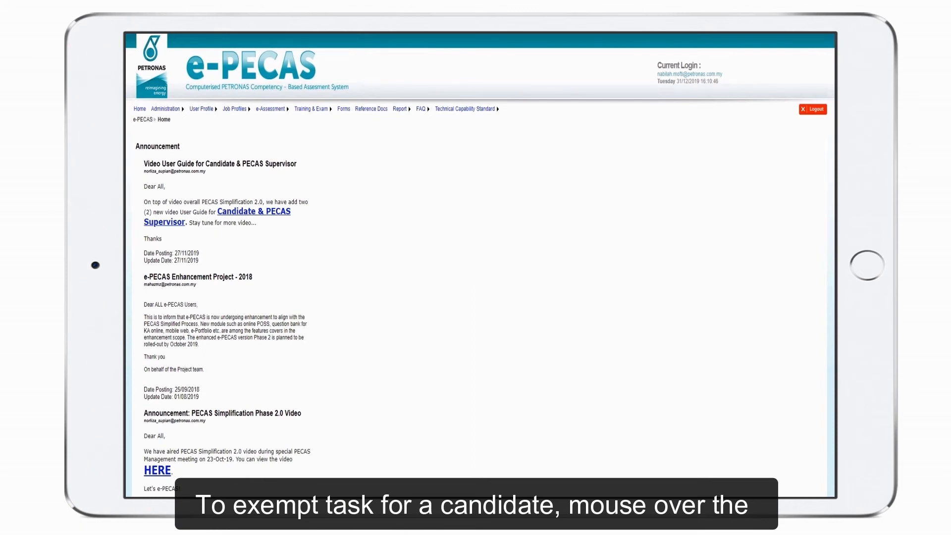
# Go to Exempted Task (New) and delete the first candidate's exemption record in the list
pyautogui.moveTo(270, 109)
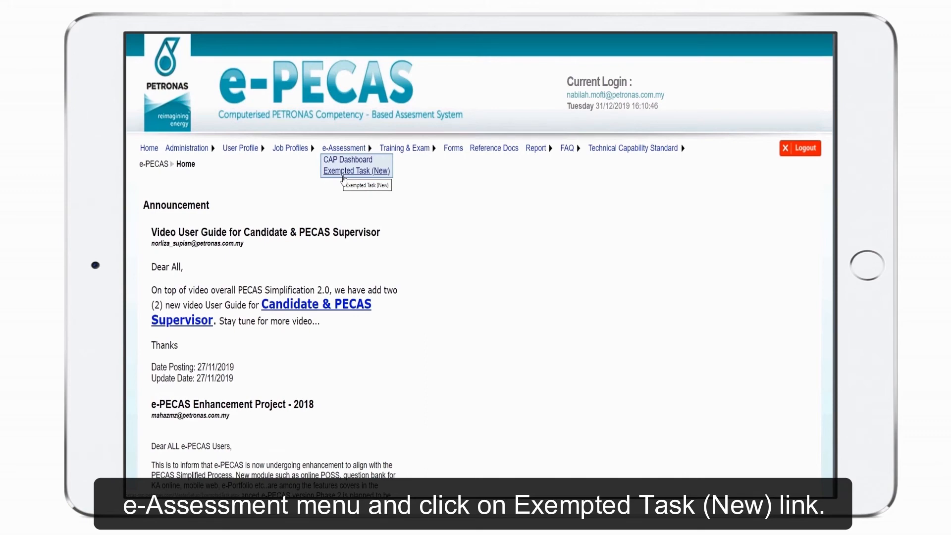
pyautogui.click(344, 173)
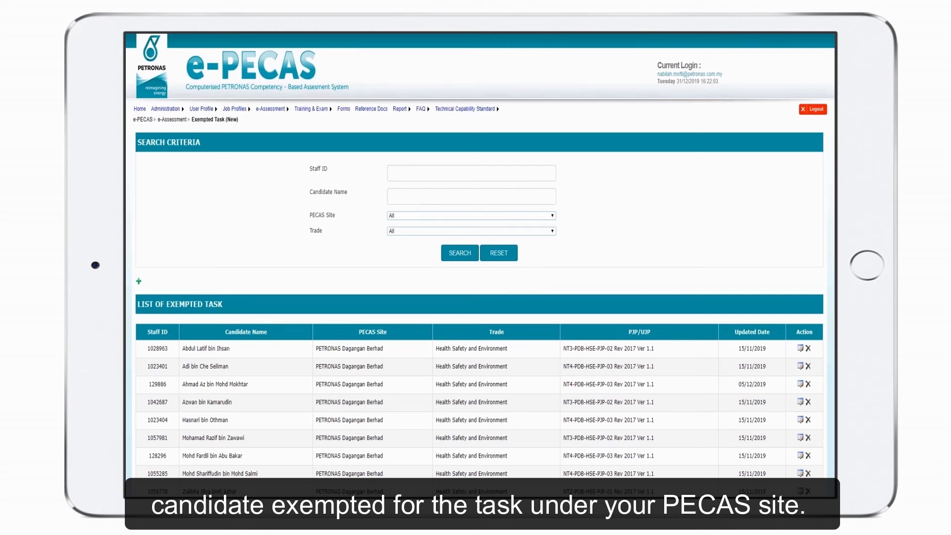
pyautogui.scroll(-1, 811, 287)
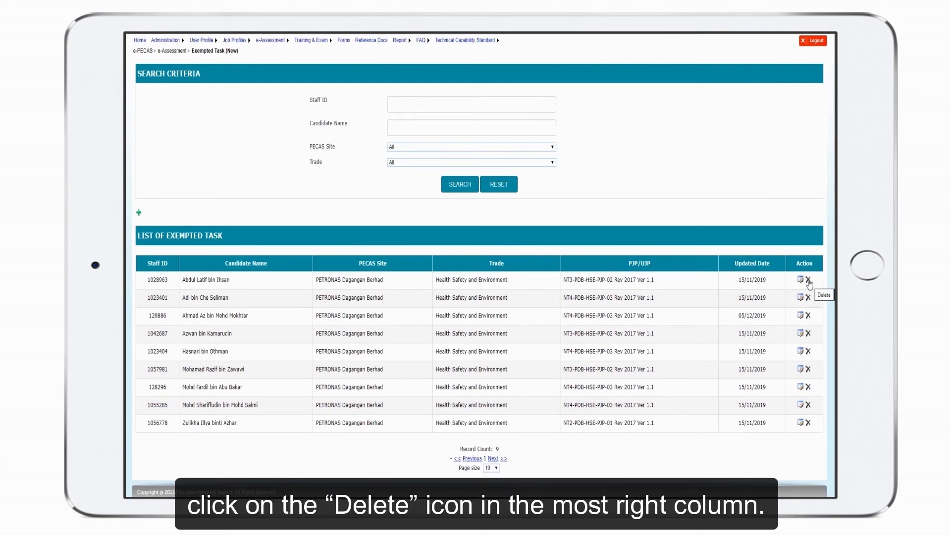
pyautogui.click(808, 280)
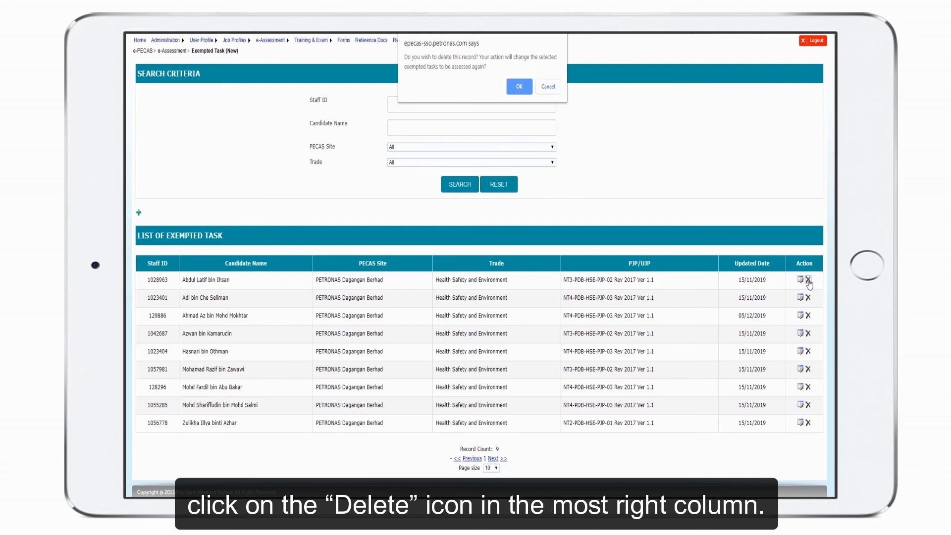
pyautogui.click(519, 88)
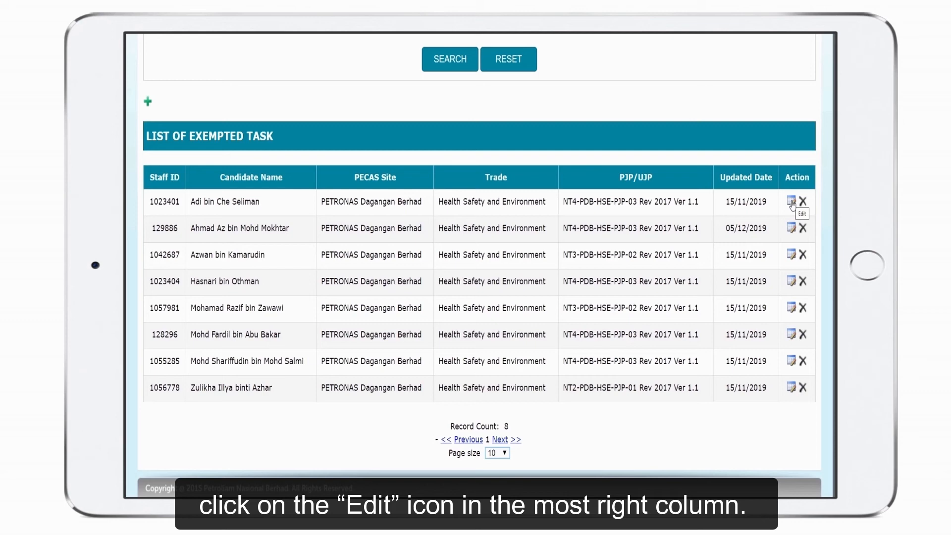
# Edit the first listed candidate's exemptions, adding assigned tasks 01.06 and 01.07 as exempted with the justification "test1"
pyautogui.click(791, 201)
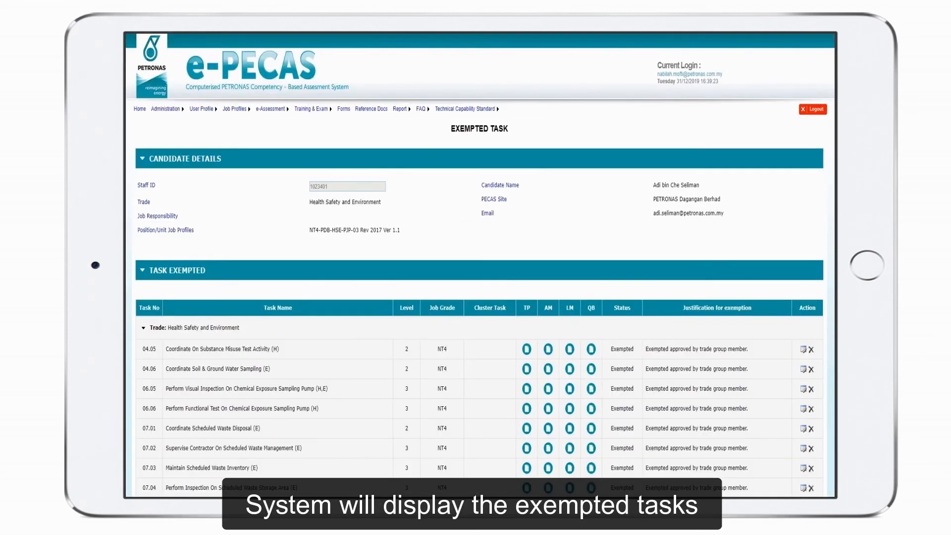
pyautogui.scroll(-3, 480, 262)
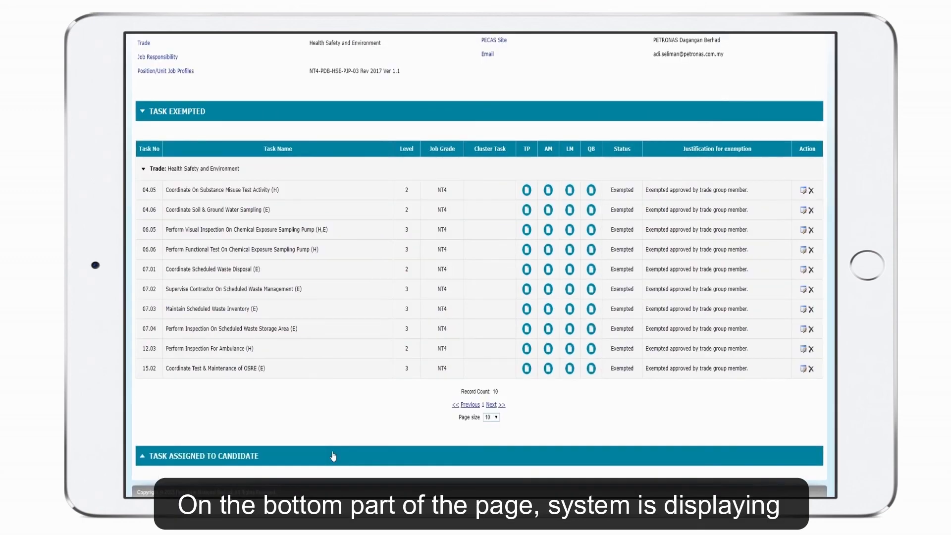
pyautogui.click(333, 456)
pyautogui.scroll(-8, 334, 455)
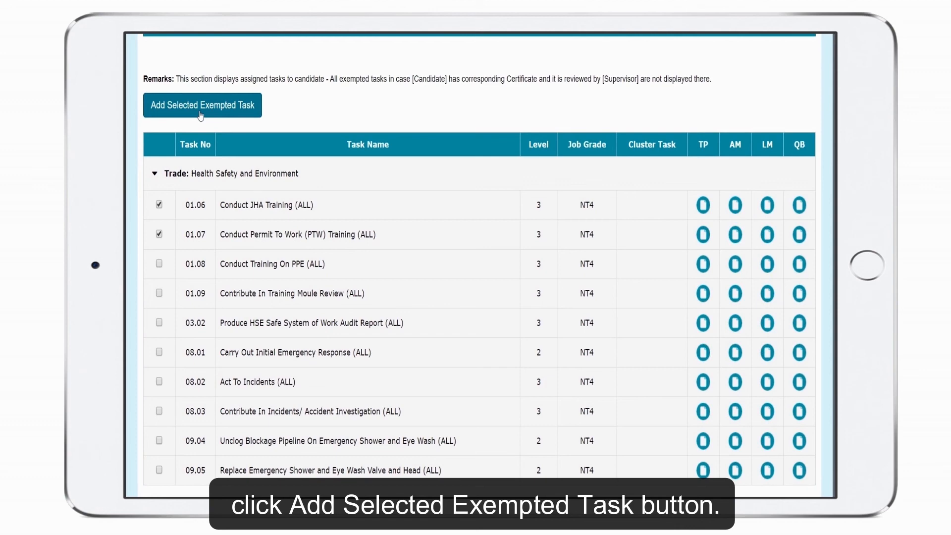
pyautogui.click(201, 114)
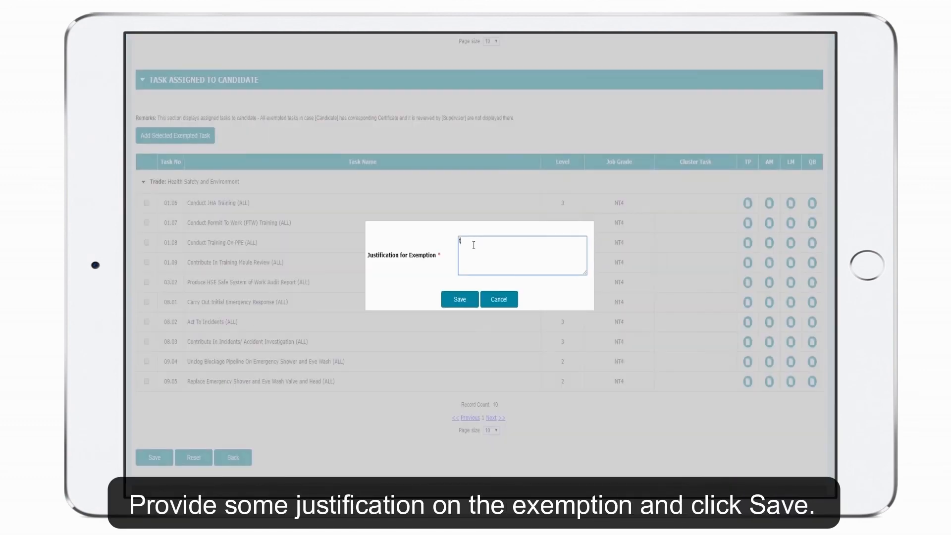
pyautogui.write('test1')
pyautogui.click(463, 304)
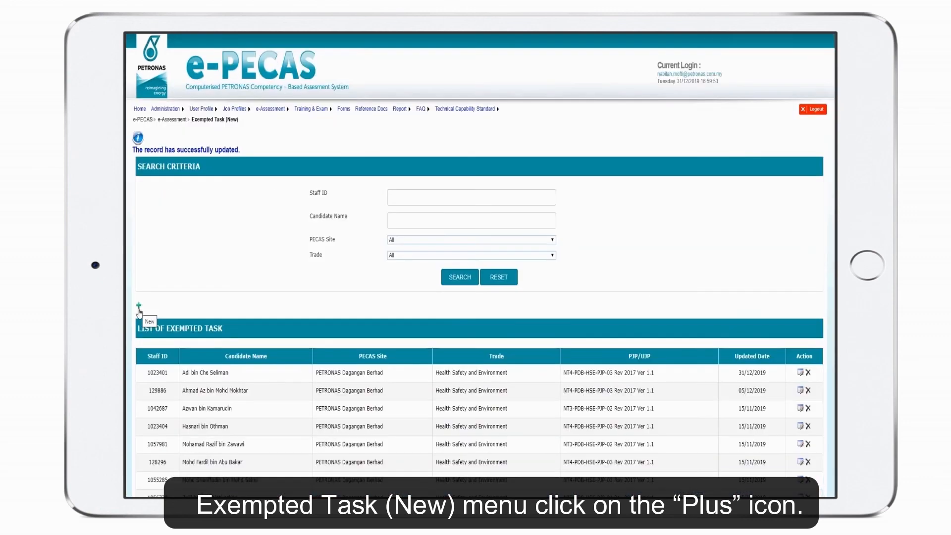
# Start a new exempted task record and load the candidate into it through a staff ID lookup
pyautogui.click(138, 308)
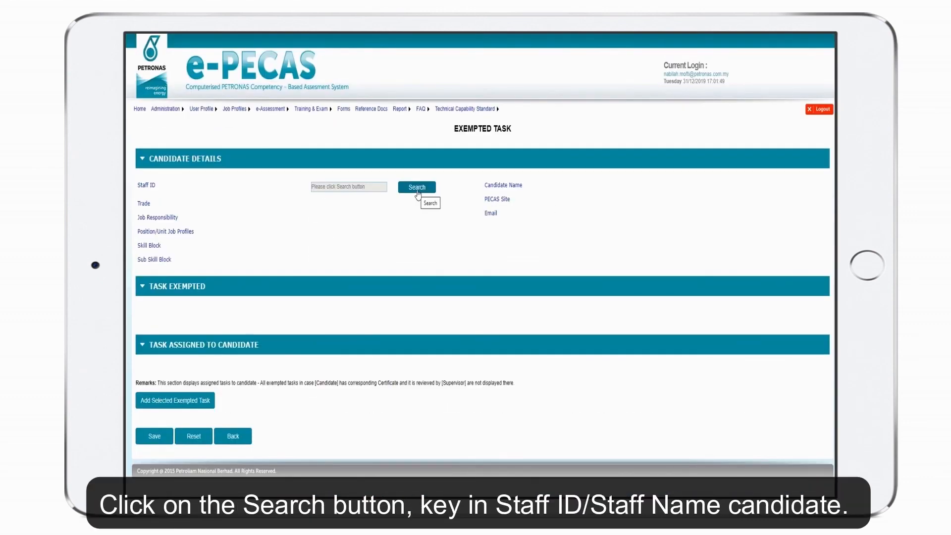
pyautogui.click(417, 187)
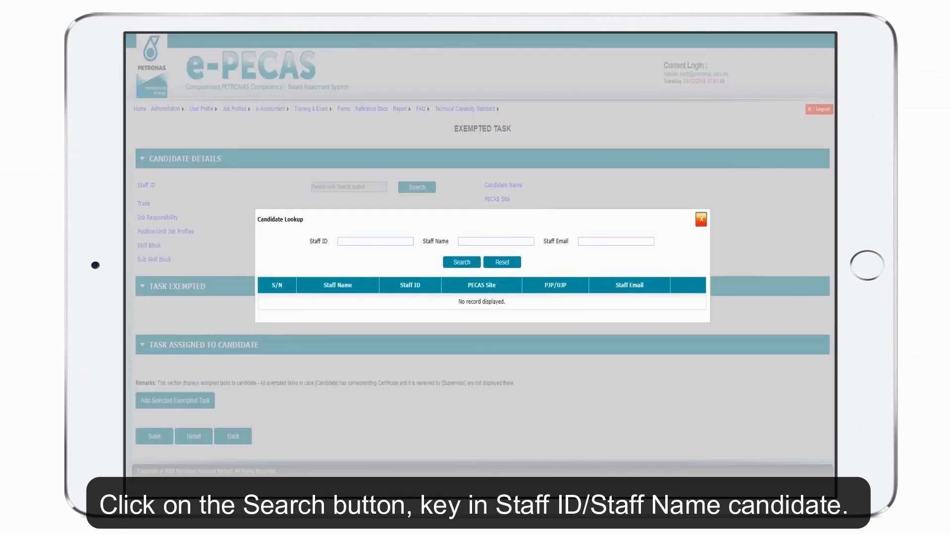
pyautogui.click(363, 242)
pyautogui.write('1039623')
pyautogui.click(461, 264)
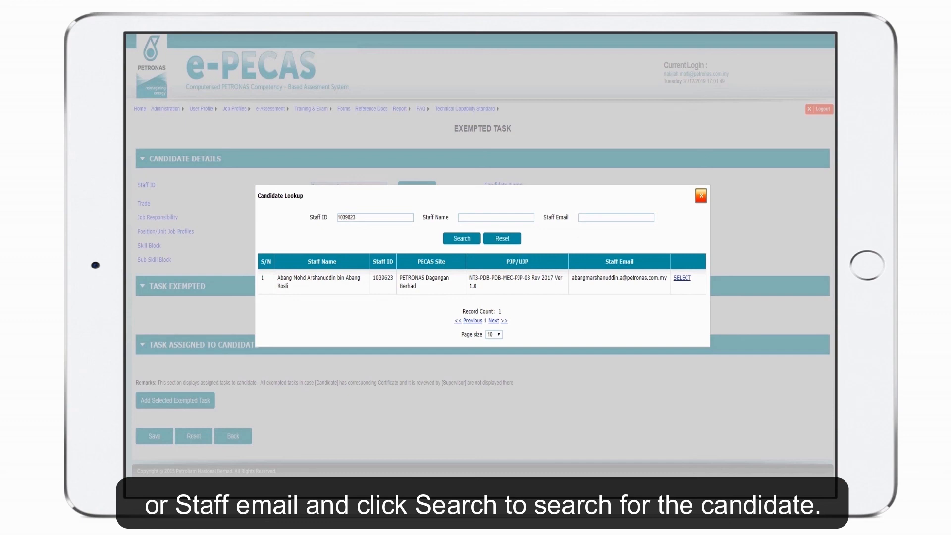
pyautogui.click(682, 279)
# Add task 01.04 Supervise Forklift Troubleshoot to the candidate's exempted tasks with the justification "test1"
pyautogui.click(147, 203)
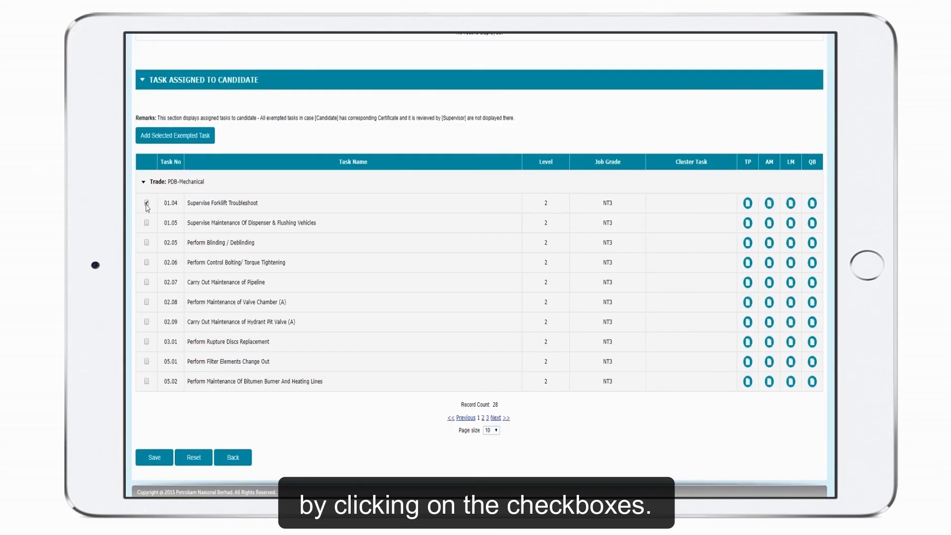
pyautogui.click(173, 147)
pyautogui.write('test1')
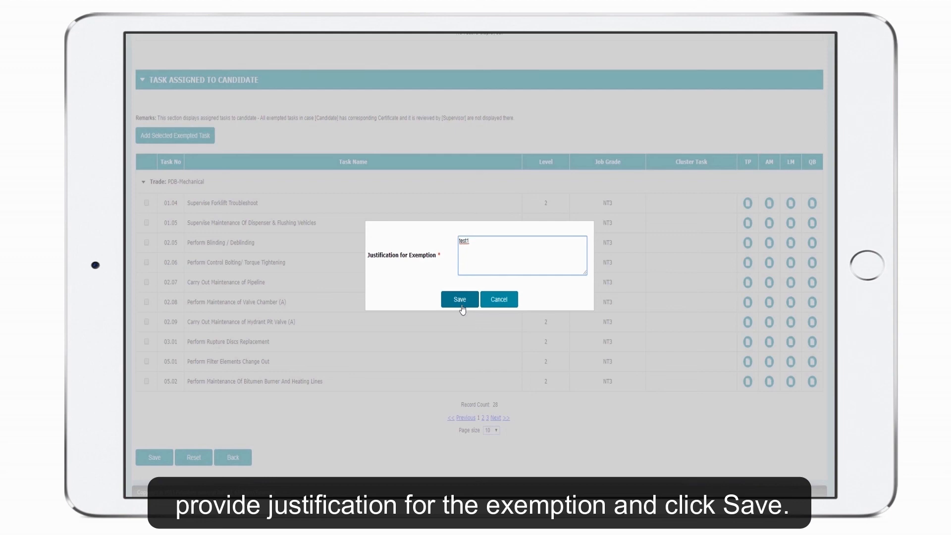
pyautogui.click(449, 318)
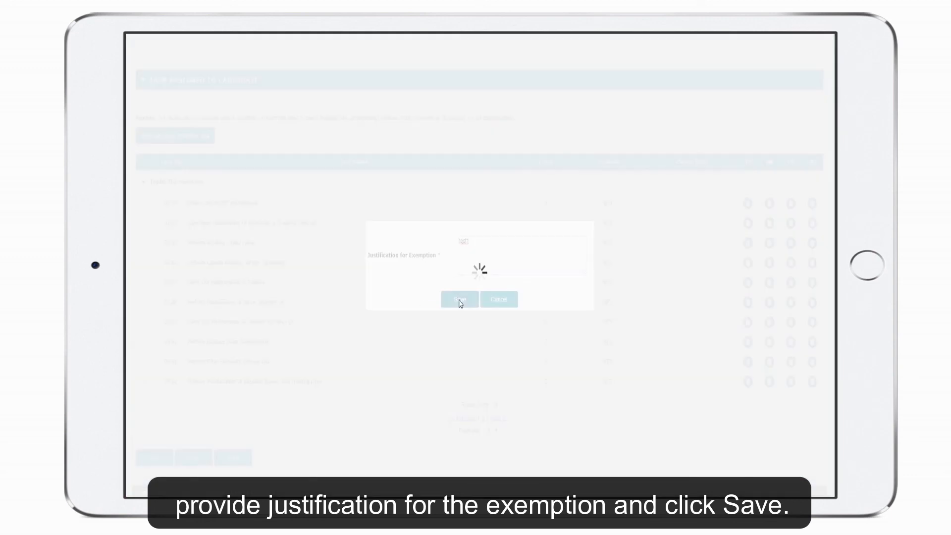